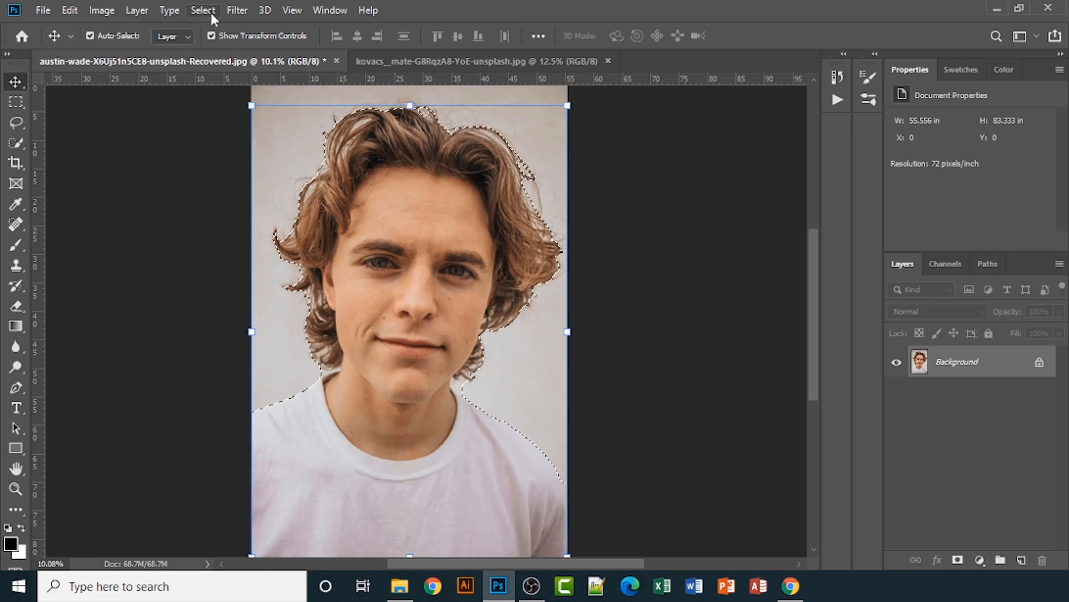
Open the current selection in Select and Mask and preview it in Onion Skin view at 20% transparency.
left_click(210, 13)
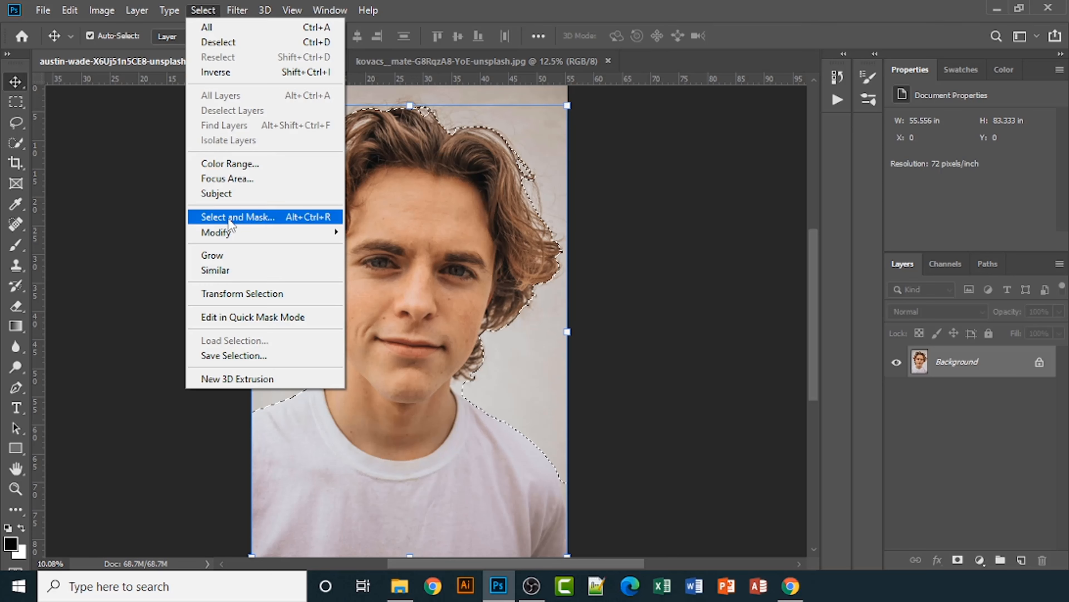
left_click(268, 224)
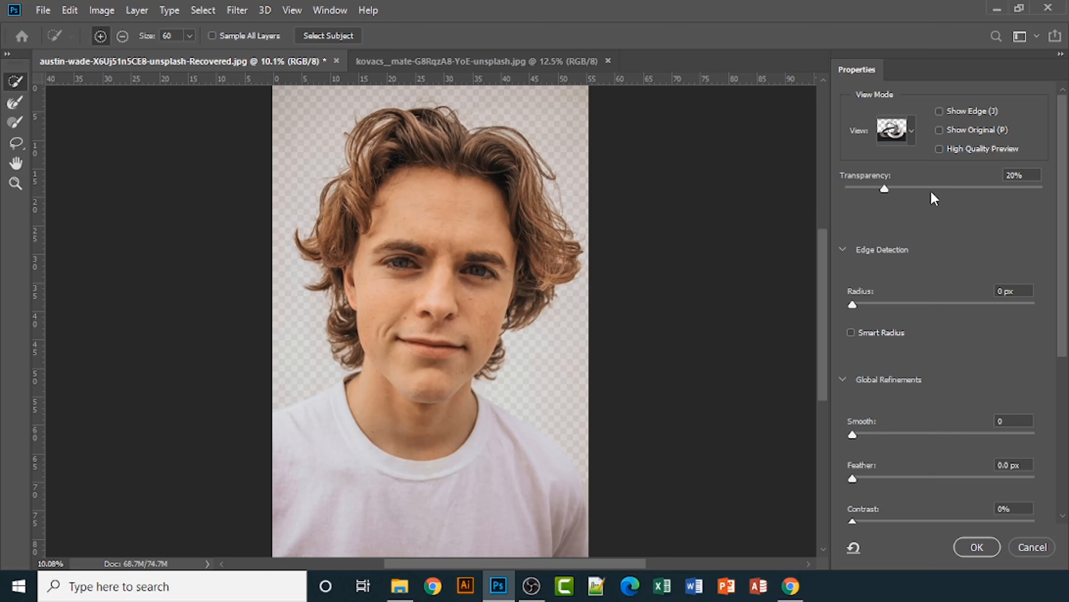
left_click_drag(885, 190, 887, 190)
left_click_drag(883, 191, 885, 192)
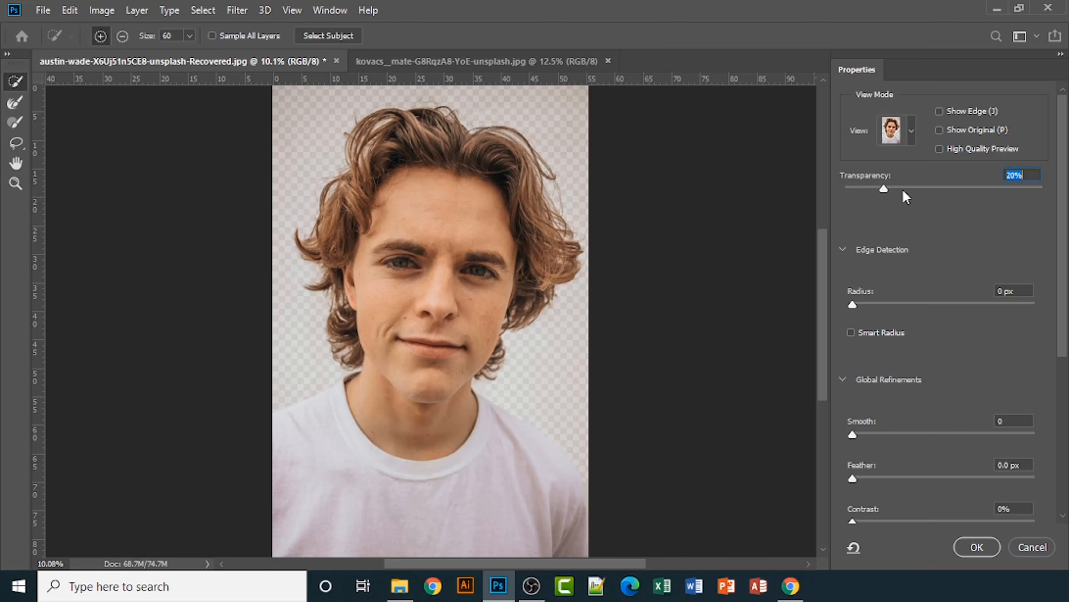
left_click(911, 134)
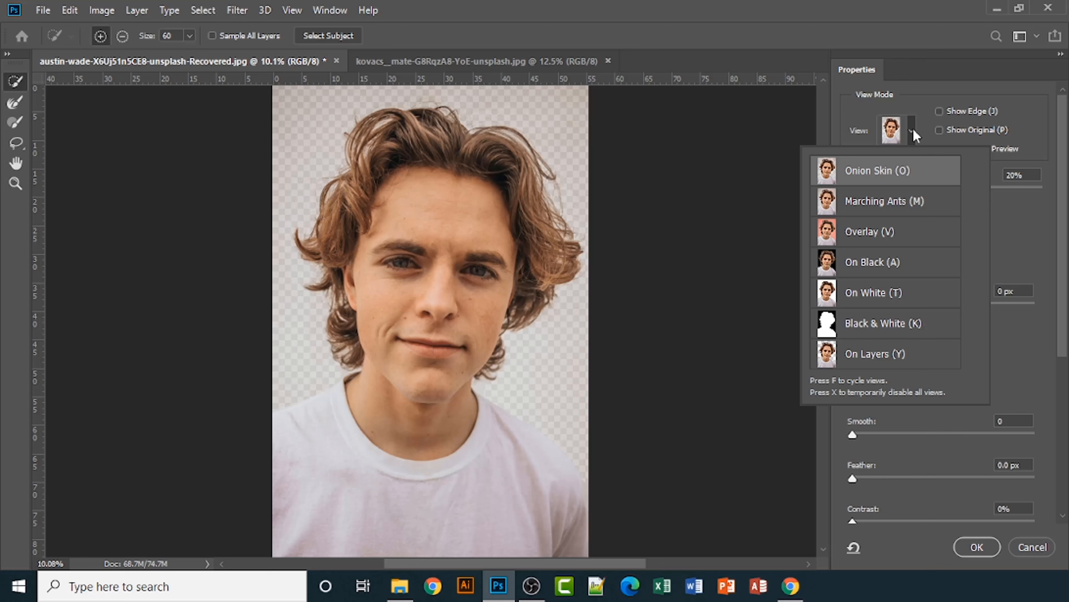
left_click(825, 176)
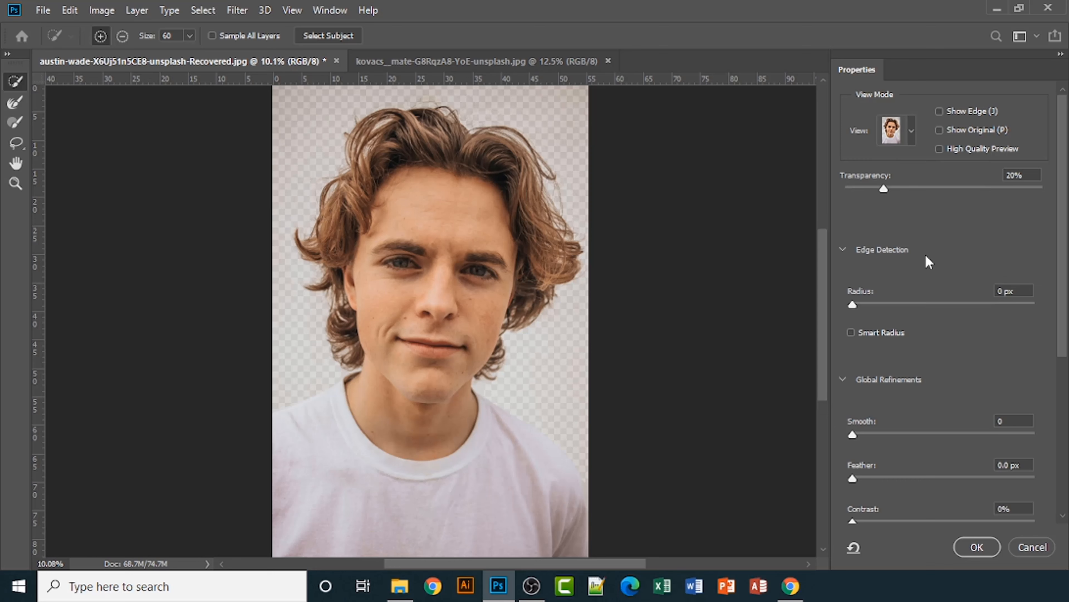
left_click(856, 304)
scroll(887, 476, "down", 1)
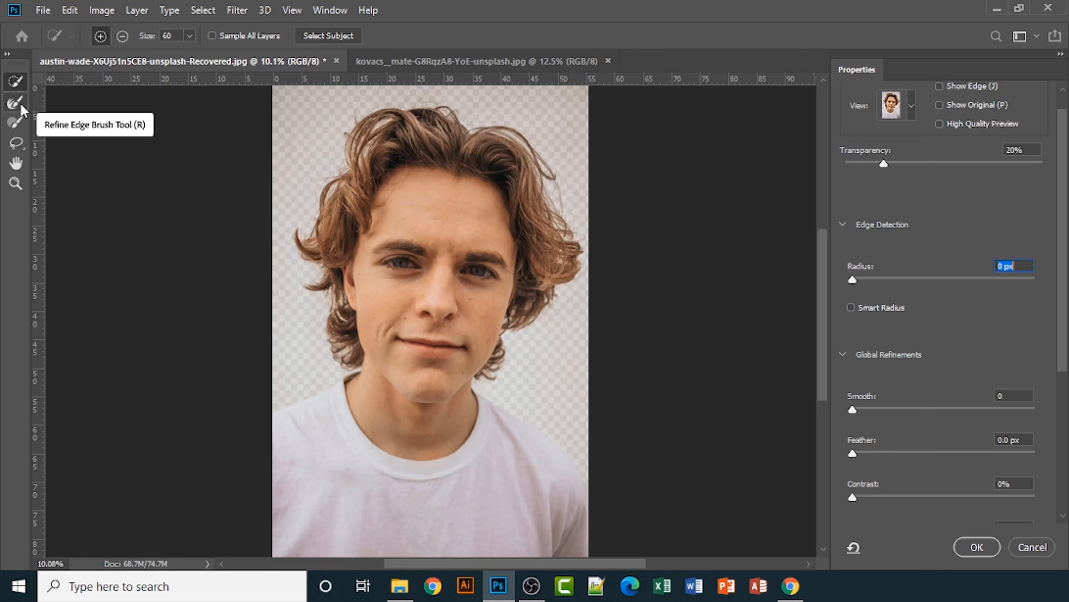
Refine the hair edges on both sides of the head with the Refine Edge Brush at 182 px and 100% hardness.
left_click(21, 109)
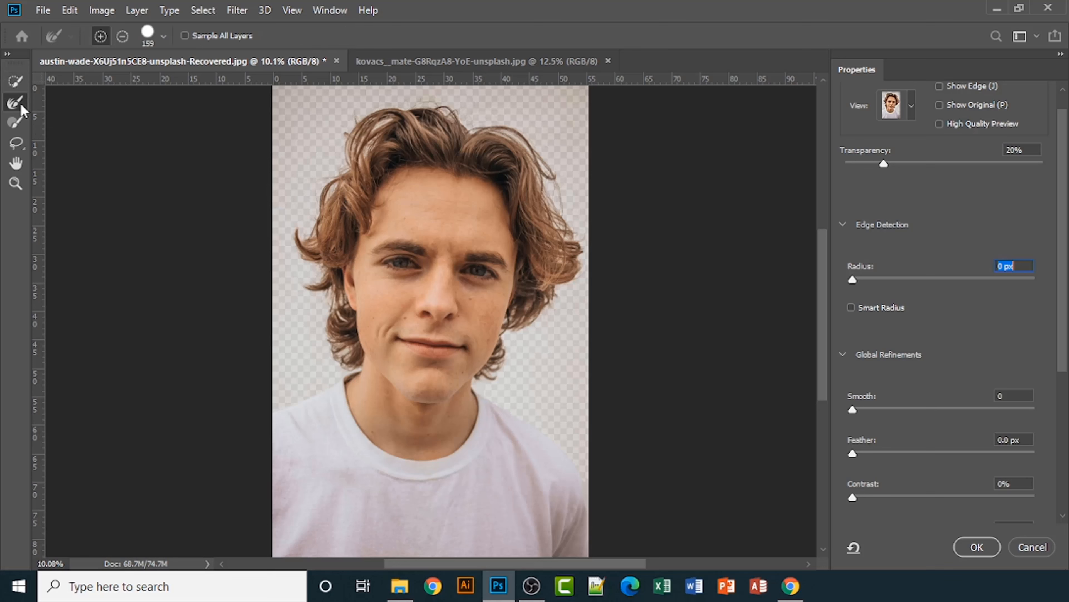
left_click(164, 39)
left_click(183, 77)
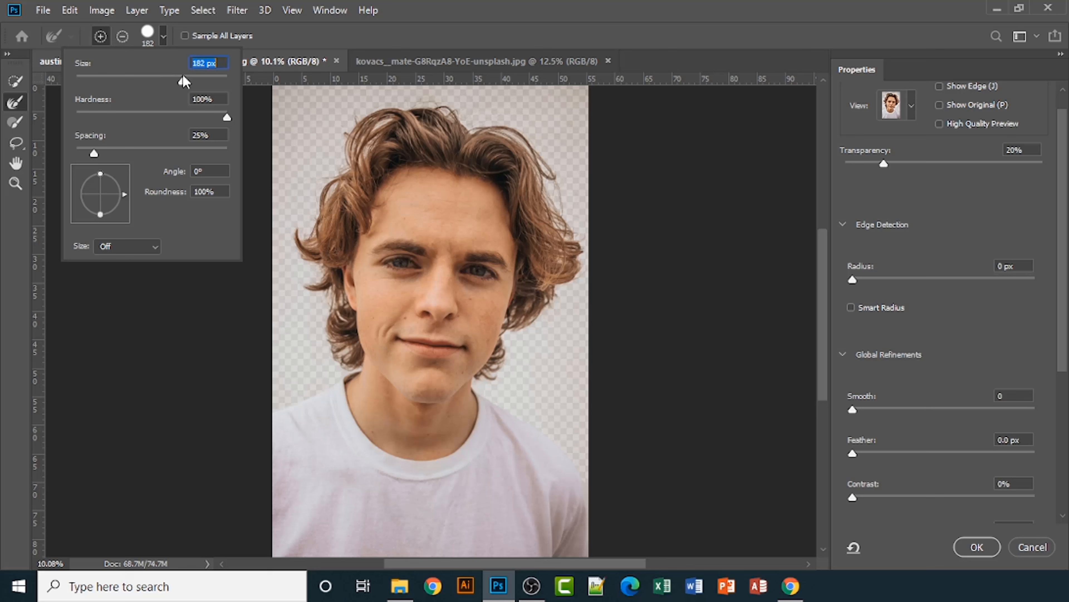
left_click(228, 120)
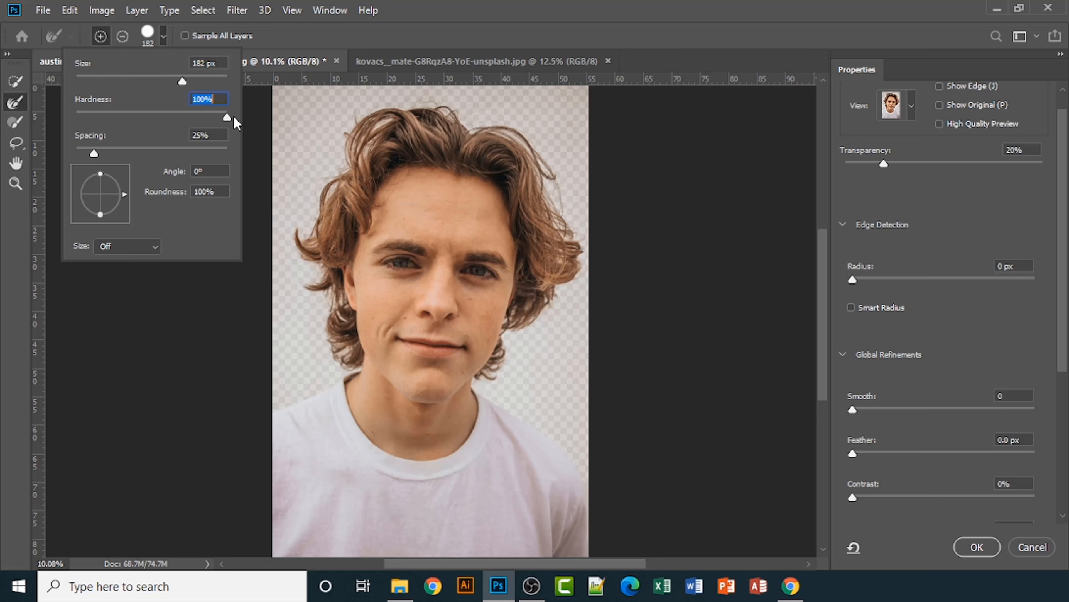
left_click(162, 37)
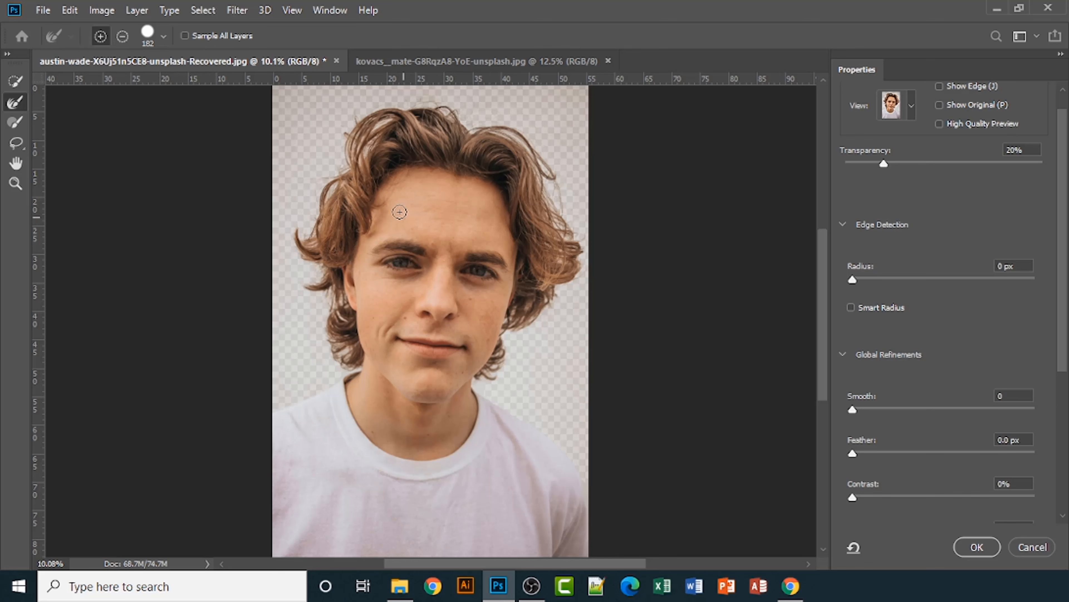
scroll(375, 187, "up", 1)
left_click_drag(348, 191, 354, 241)
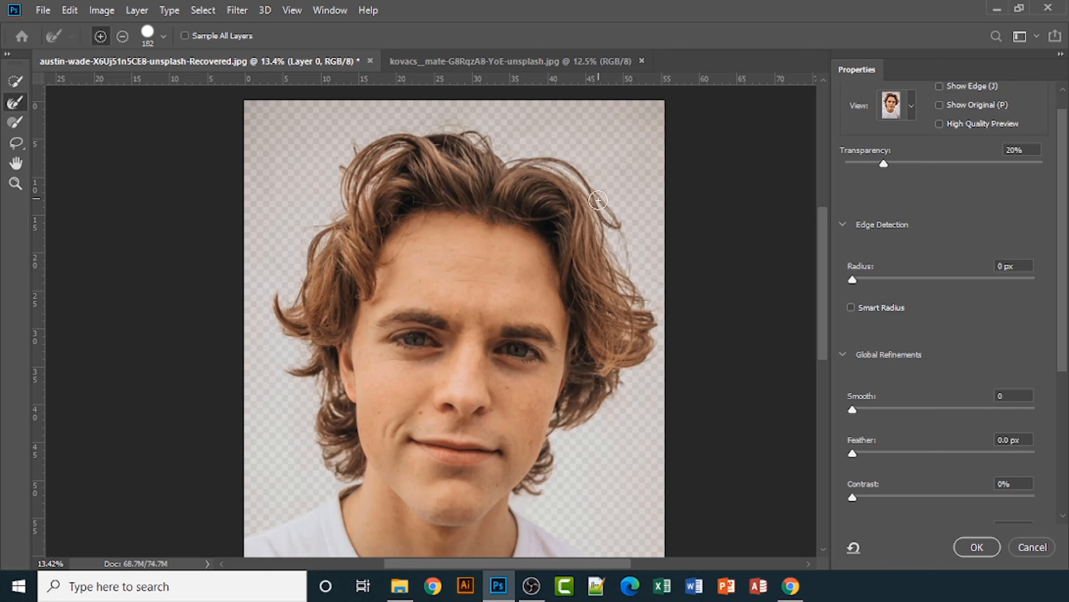
left_click_drag(599, 200, 611, 254)
Enlarge the Refine Edge Brush to 368 px and paint along the entire hair outline, including the curls near the neck.
left_click(164, 36)
left_click_drag(176, 71, 202, 80)
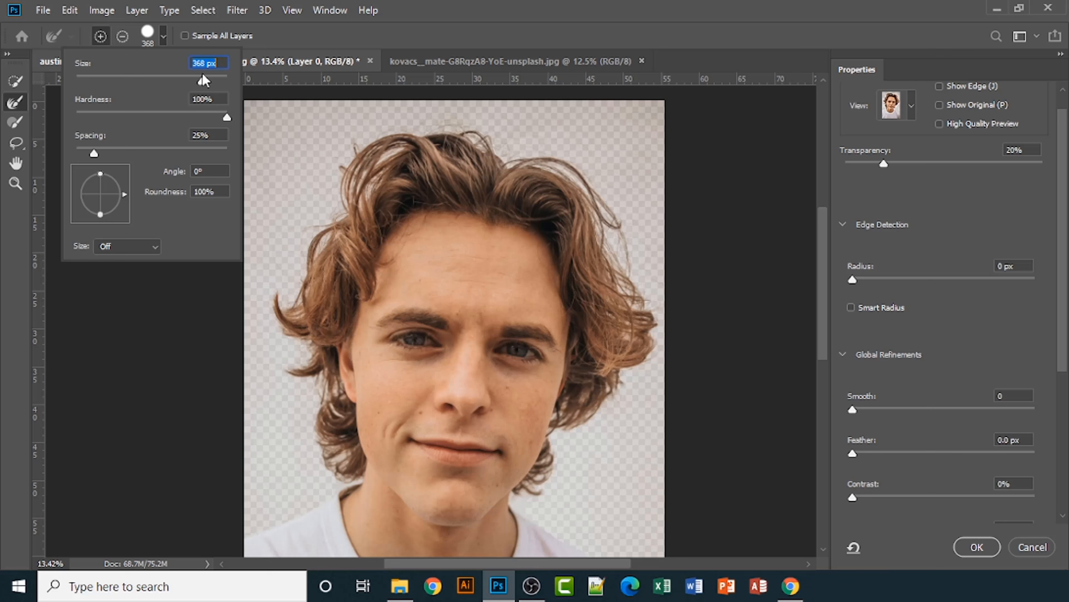
left_click(164, 37)
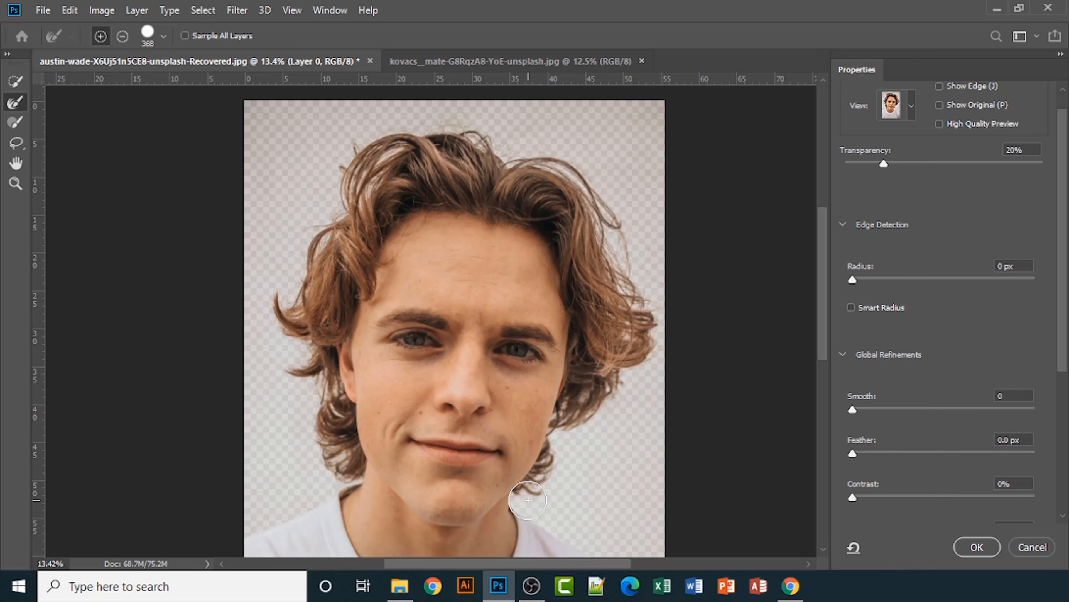
scroll(564, 423, "down", 3)
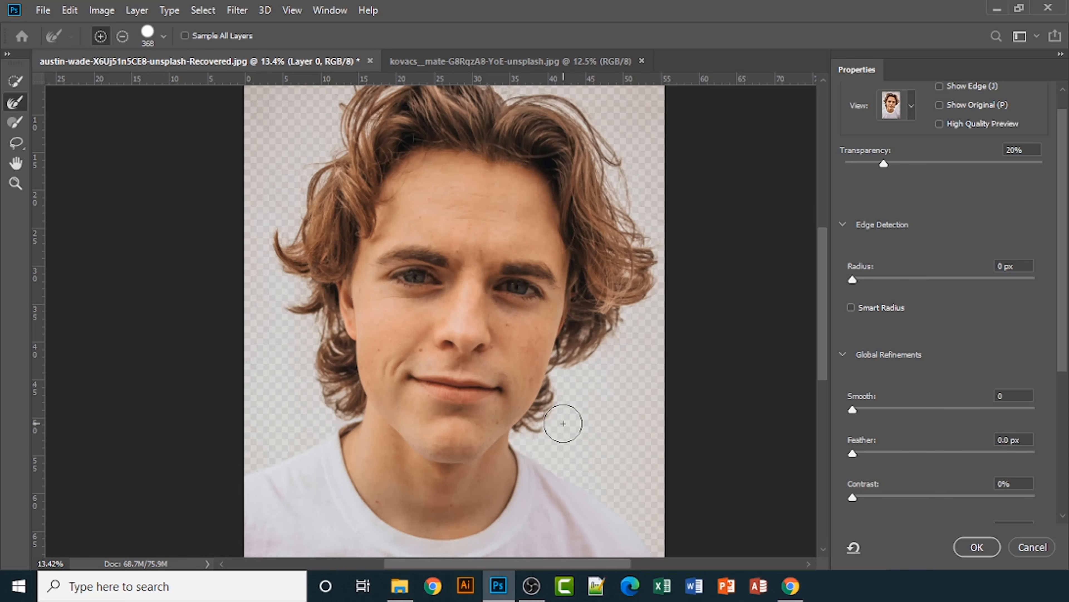
scroll(563, 423, "down", 1)
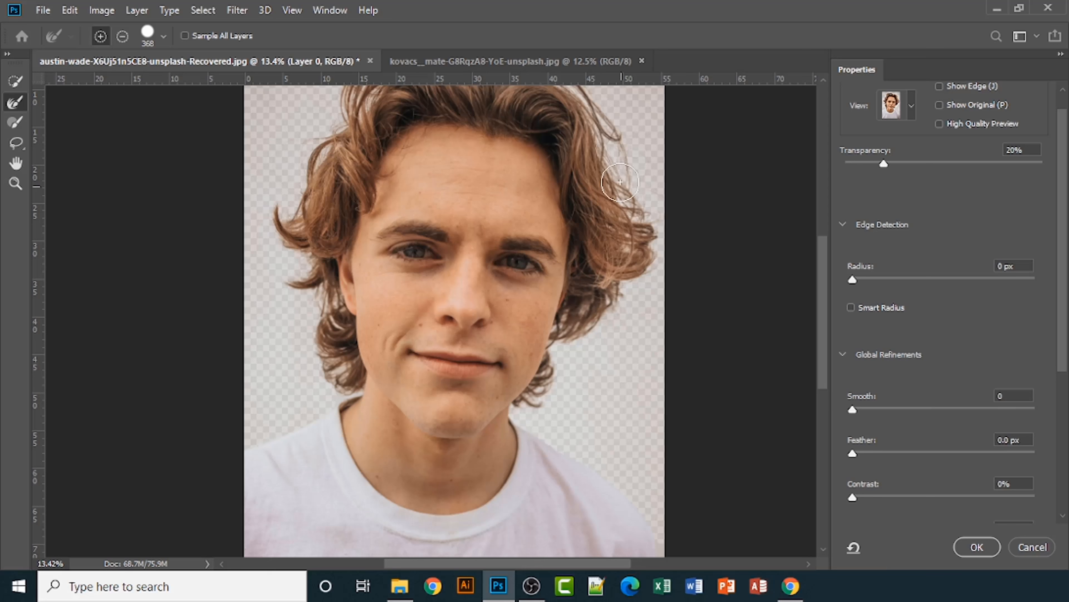
left_click_drag(620, 182, 593, 111)
scroll(507, 264, "up", 2)
scroll(508, 266, "up", 1)
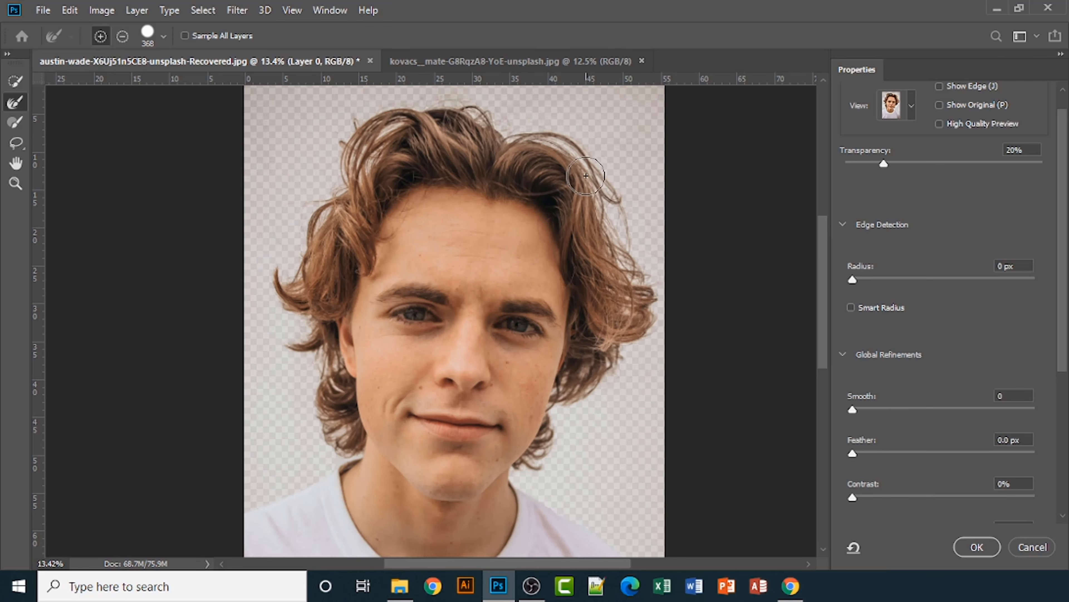
mouse_move(518, 136)
left_mouse_down()
mouse_move(463, 117)
mouse_move(370, 123)
mouse_move(290, 290)
left_mouse_up()
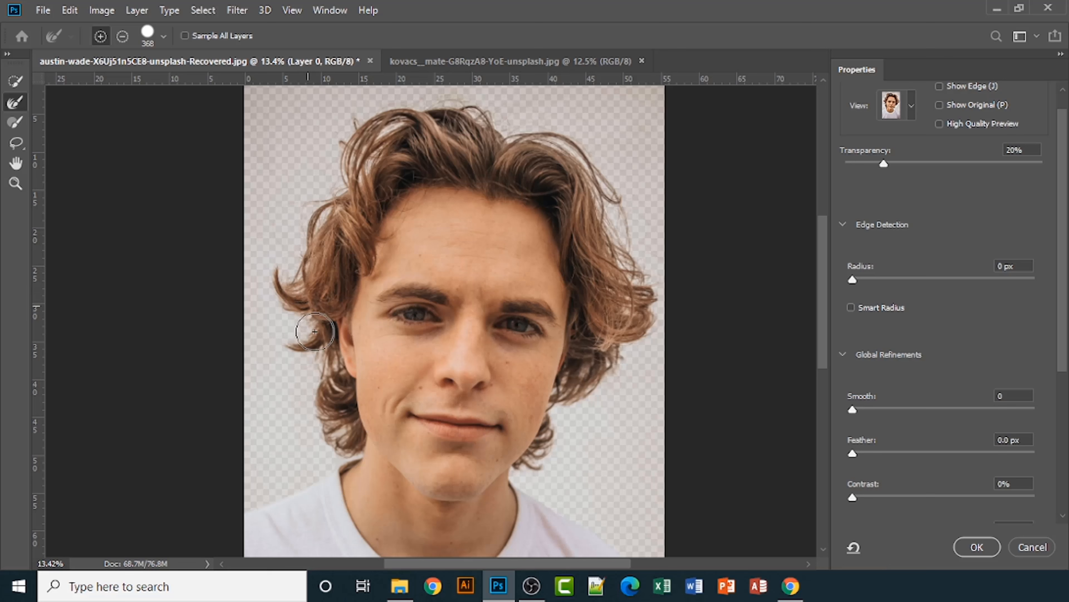
left_click_drag(352, 163, 415, 112)
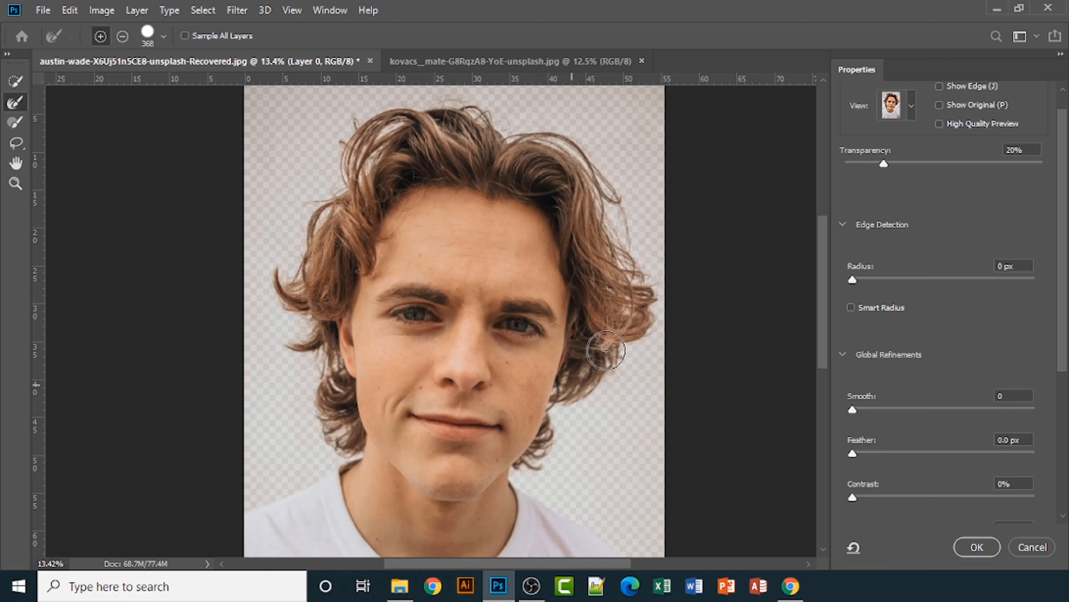
left_click(640, 313)
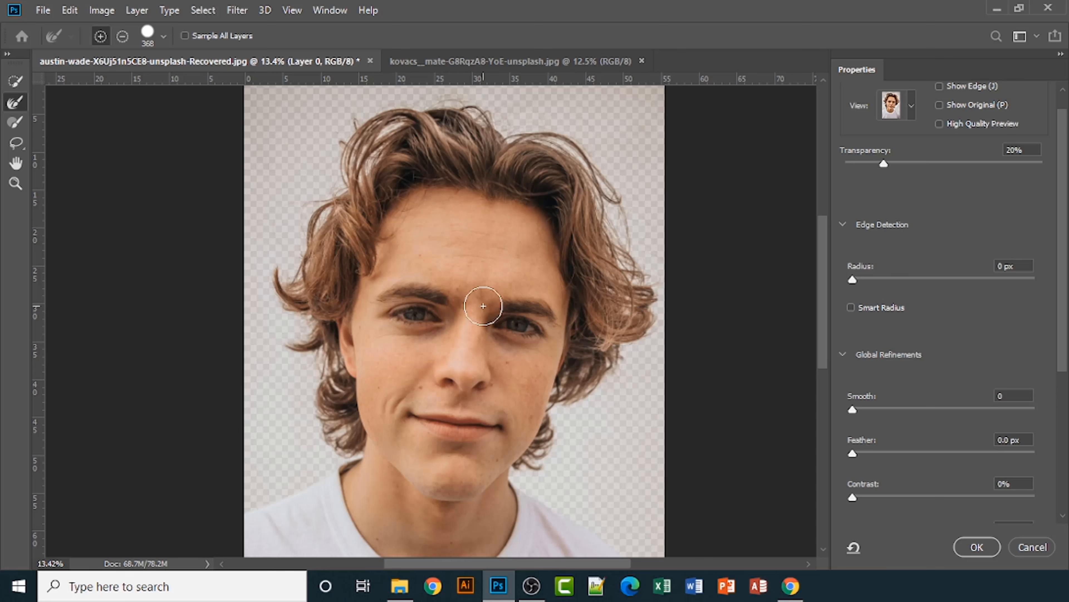
Enable Decontaminate Colors at 100% and output the refined selection to a New Layer.
scroll(981, 297, "down", 1)
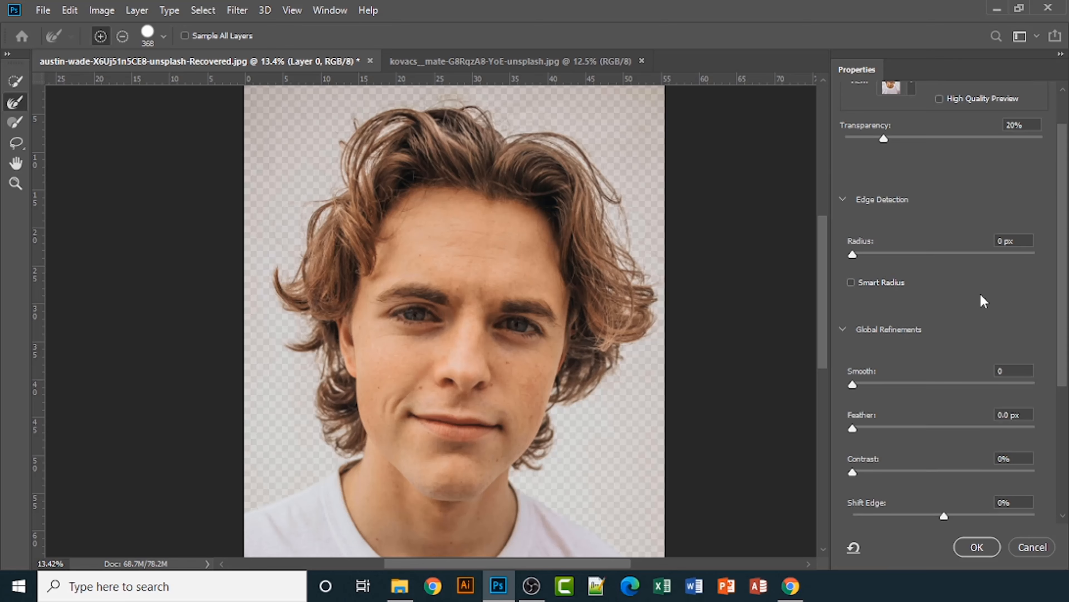
scroll(982, 295, "down", 4)
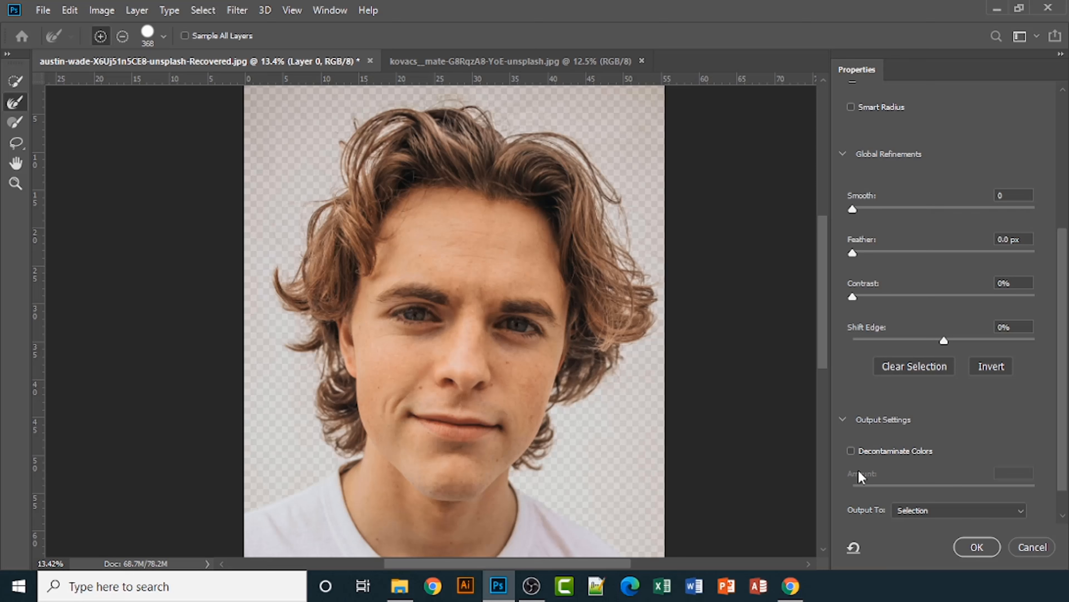
left_click(851, 450)
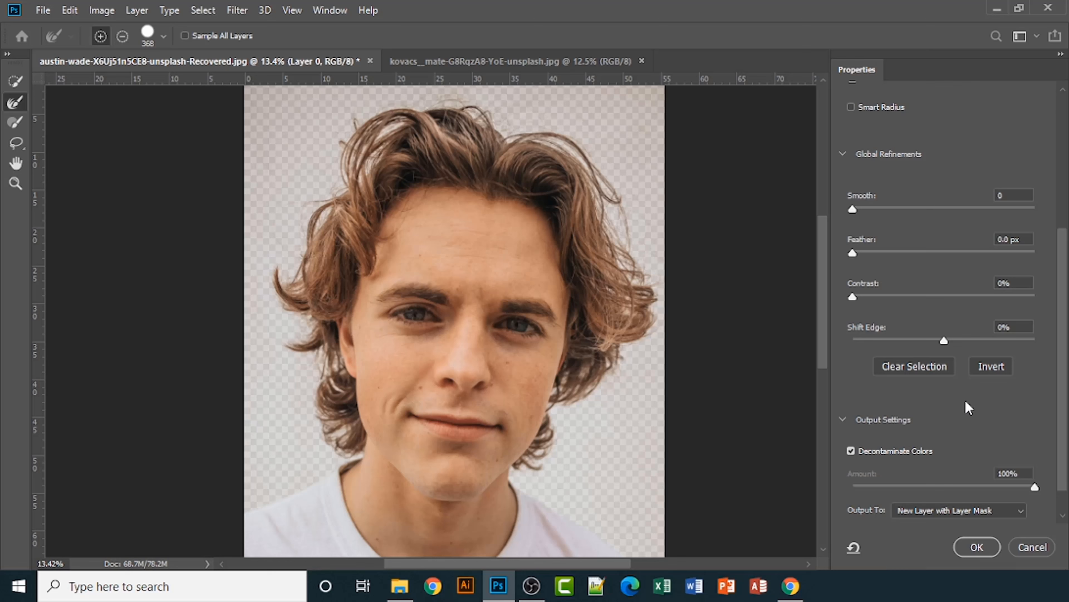
scroll(1027, 524, "down", 1)
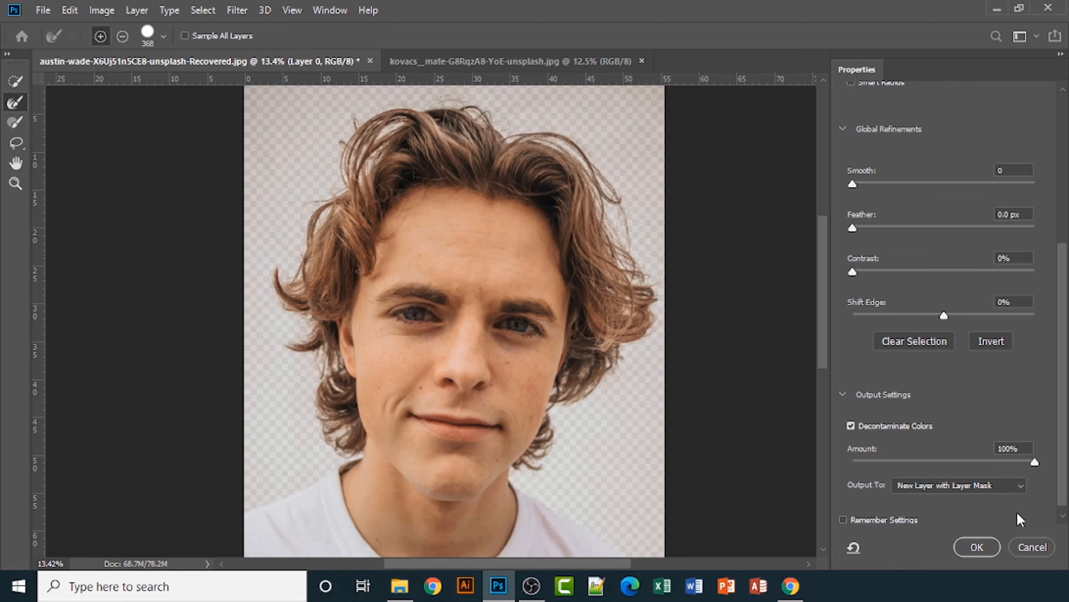
left_click(1022, 485)
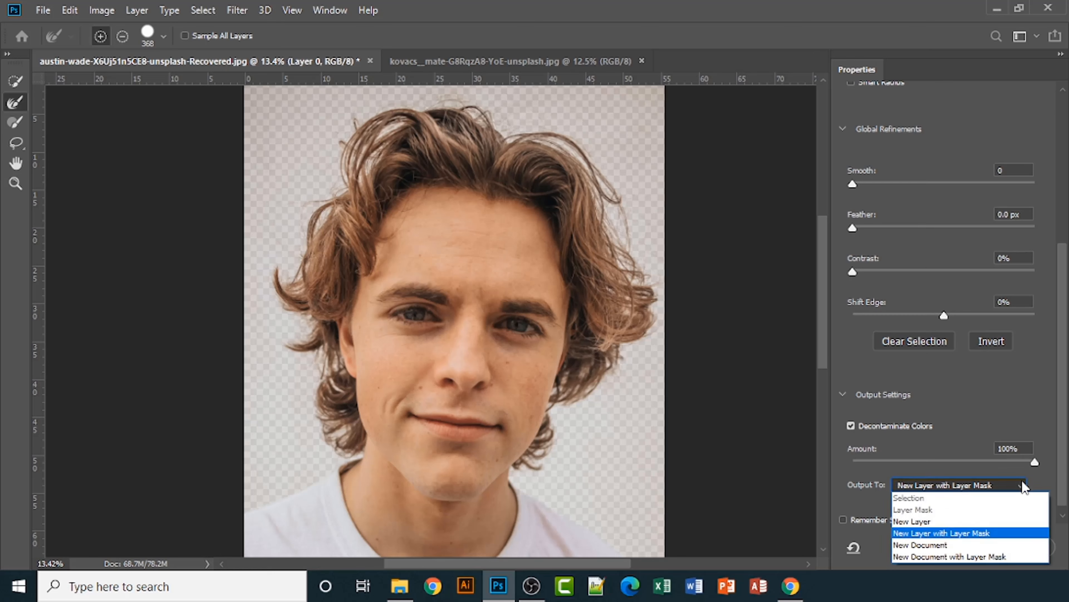
left_click(911, 523)
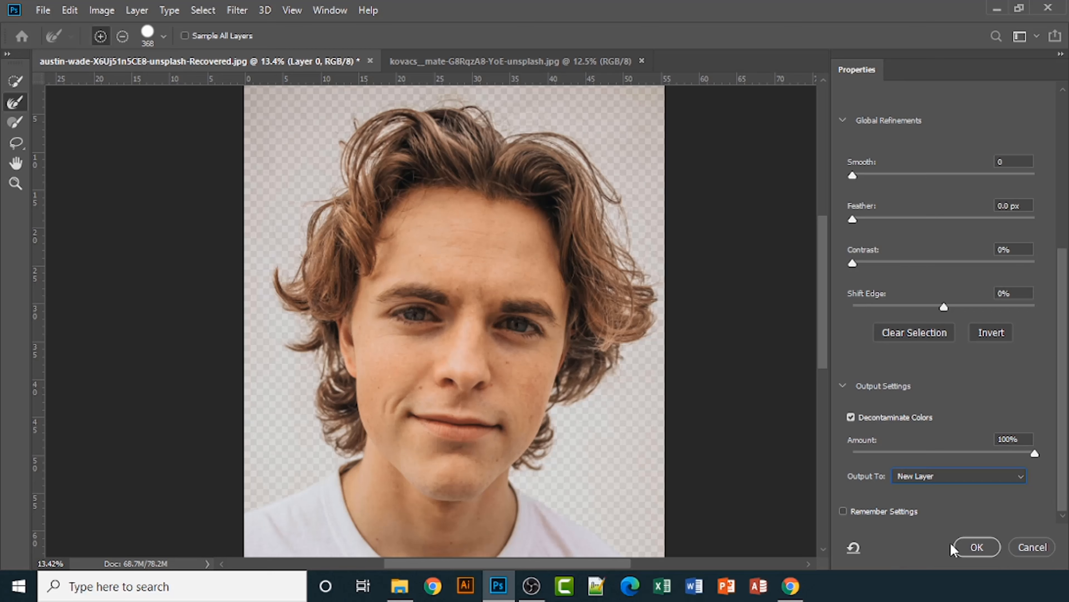
left_click(977, 549)
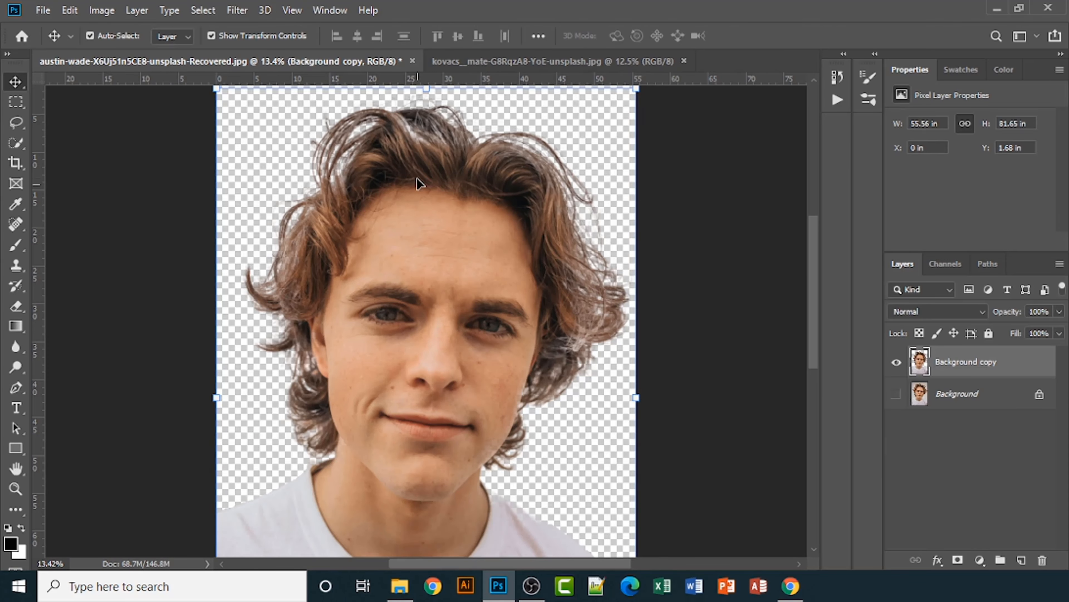
Add the room photo to the portrait document at about 63.51 × 84.7 in, with its layer beneath the cutout.
left_click(522, 61)
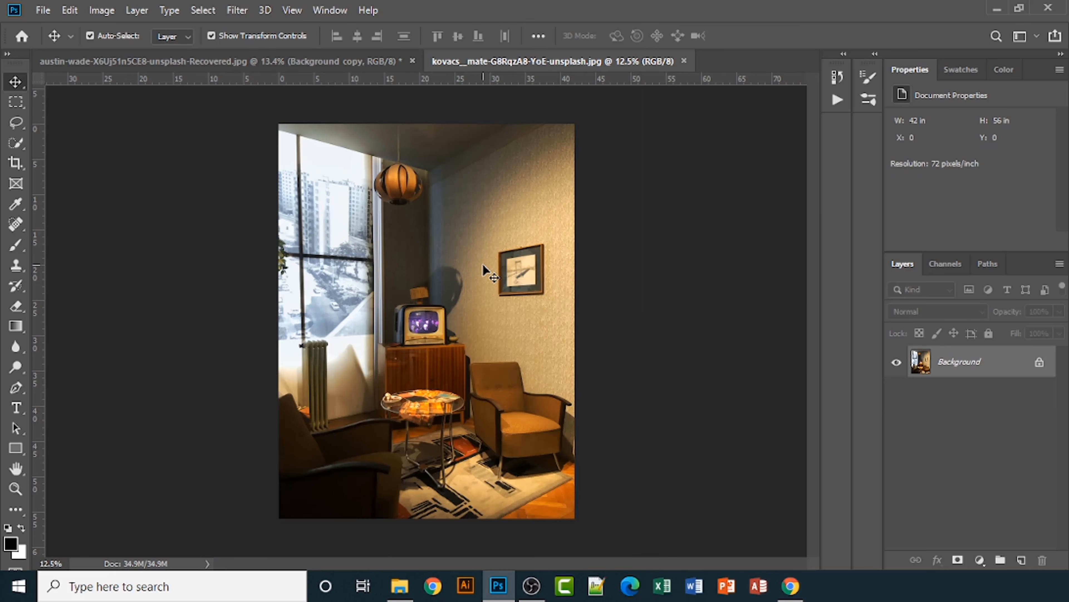
left_click_drag(482, 263, 464, 421)
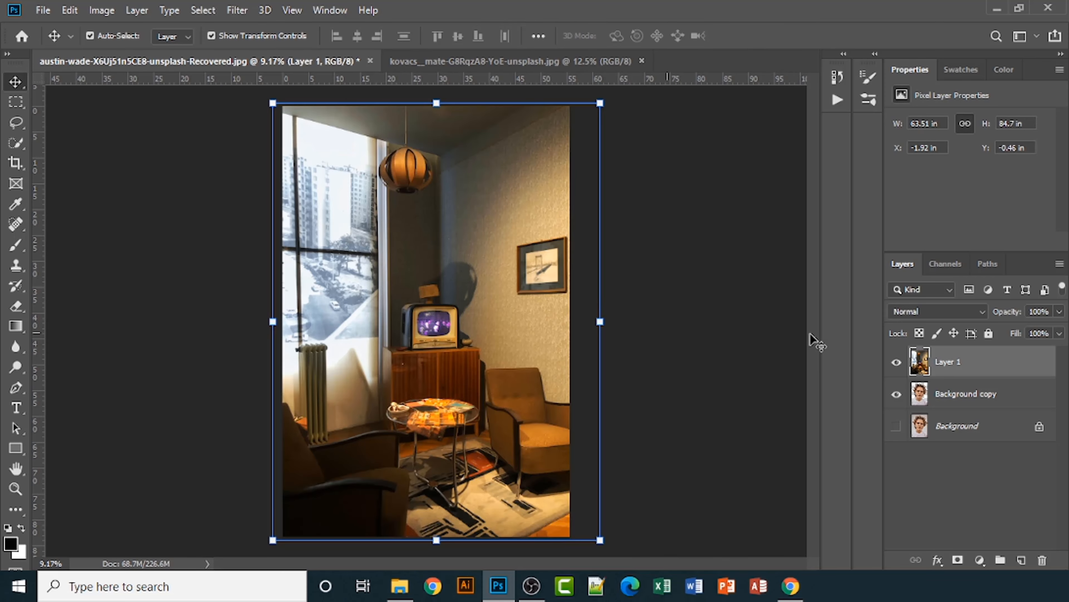
left_click_drag(999, 375, 994, 410)
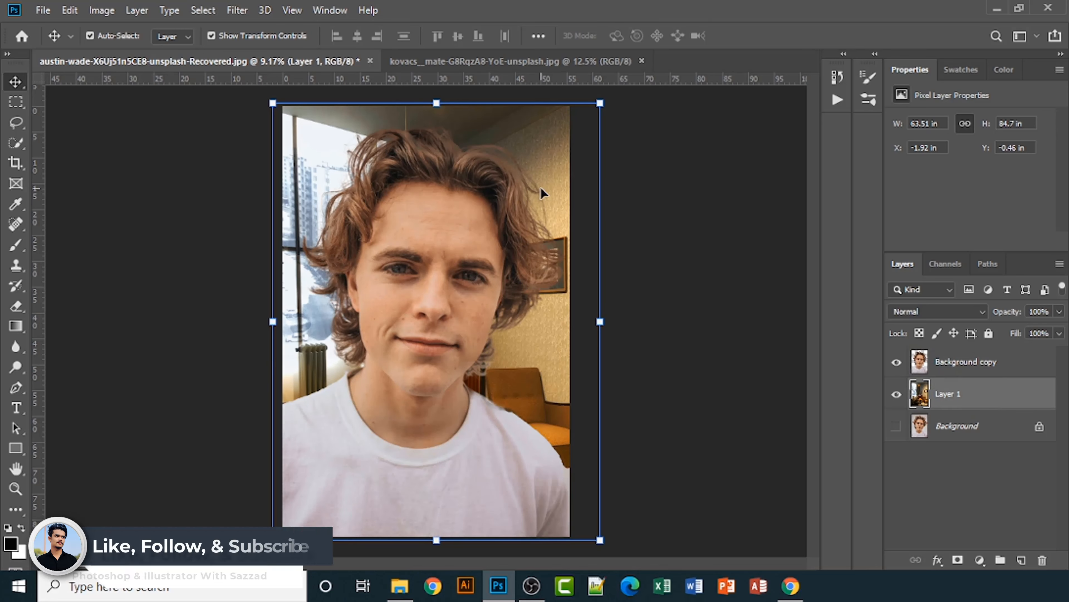
Examine the cutout's hair, neck and shoulder edges up close against the new room background.
scroll(511, 343, "up", 1)
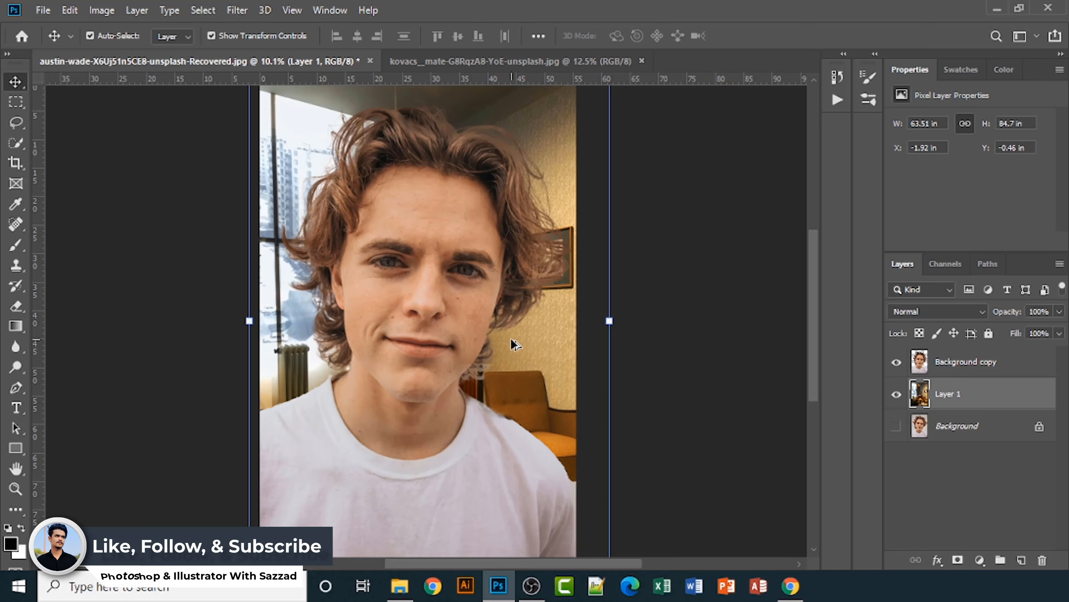
scroll(511, 343, "up", 2)
scroll(514, 345, "up", 1)
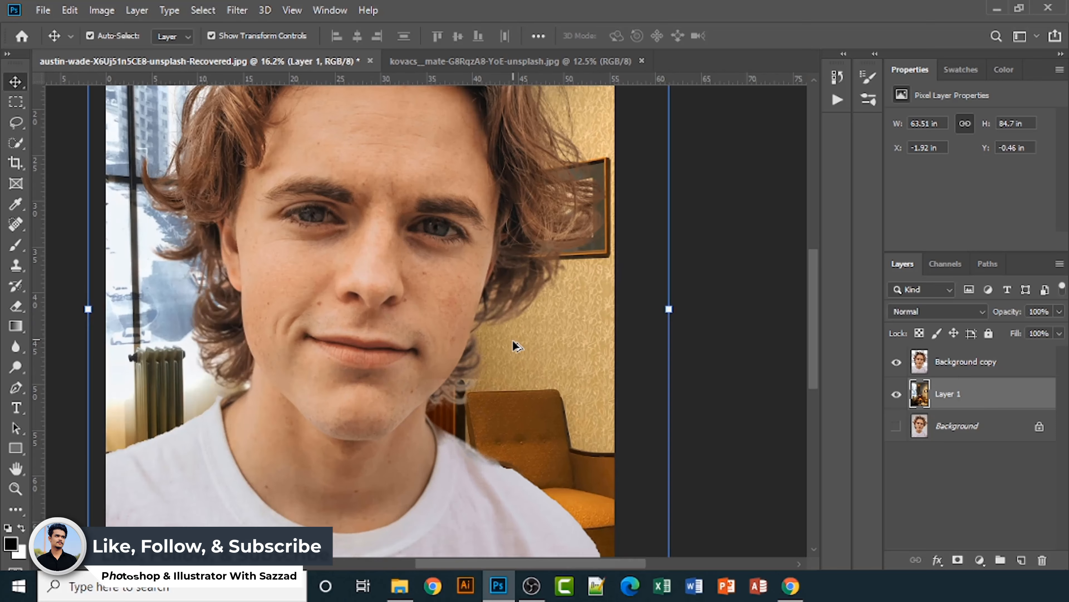
left_click_drag(520, 335, 535, 461)
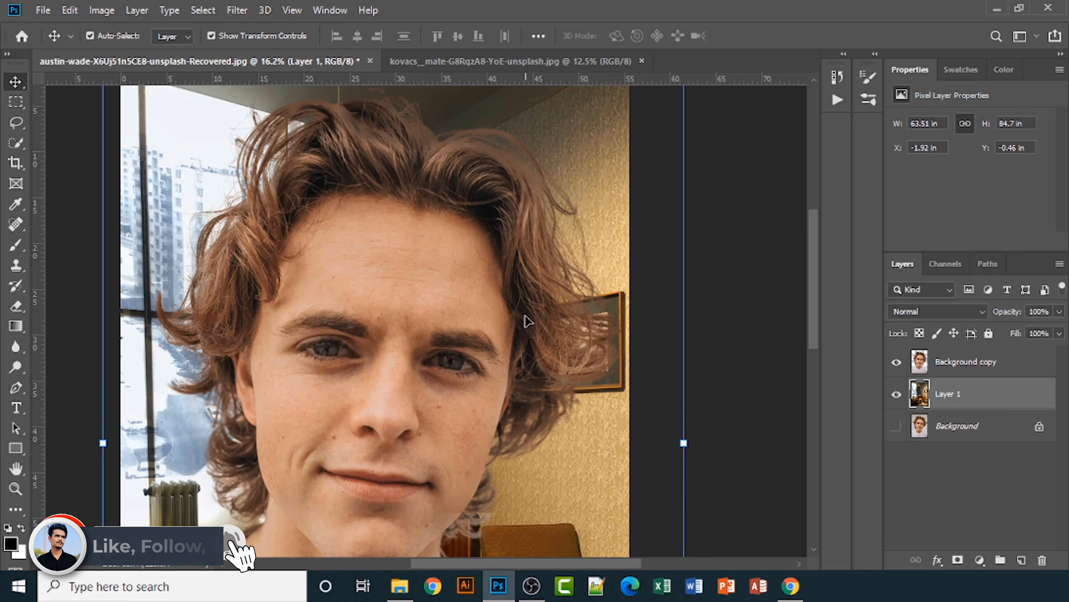
scroll(531, 315, "down", 5)
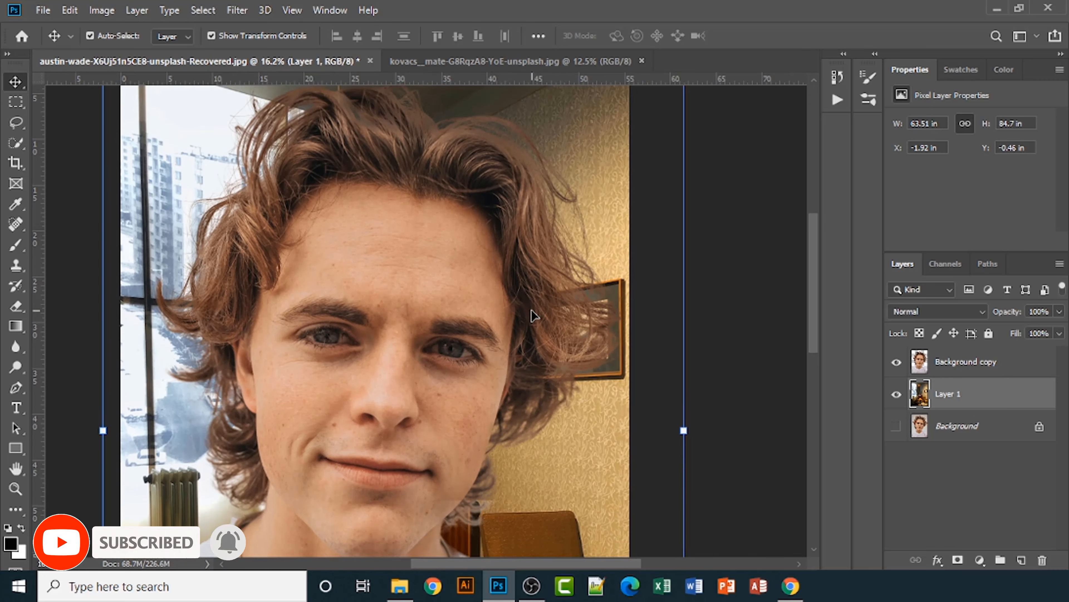
scroll(532, 314, "down", 1)
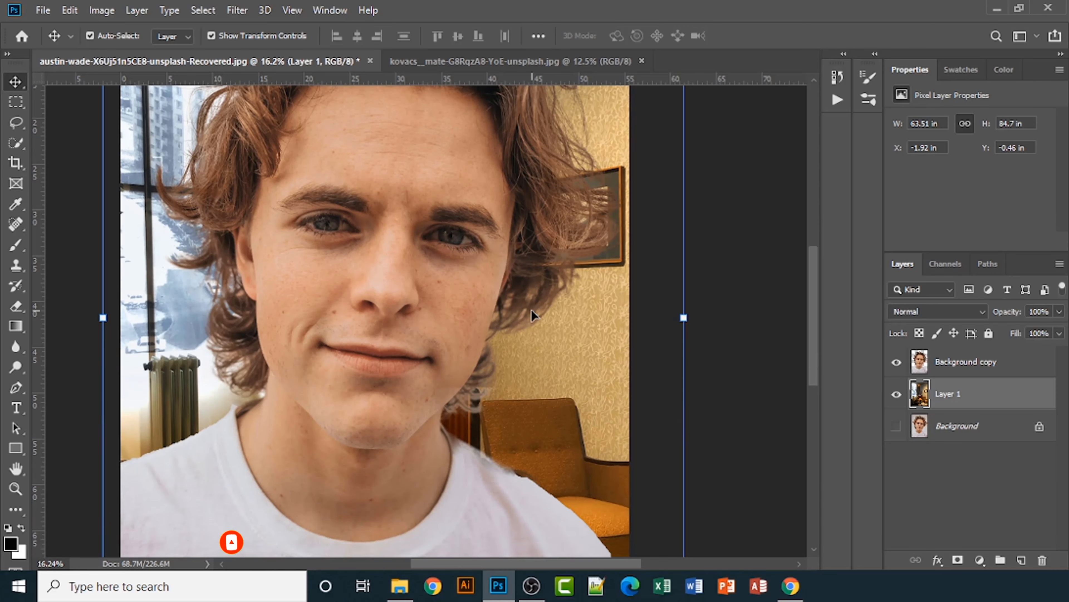
scroll(532, 322, "up", 1)
scroll(519, 320, "down", 1)
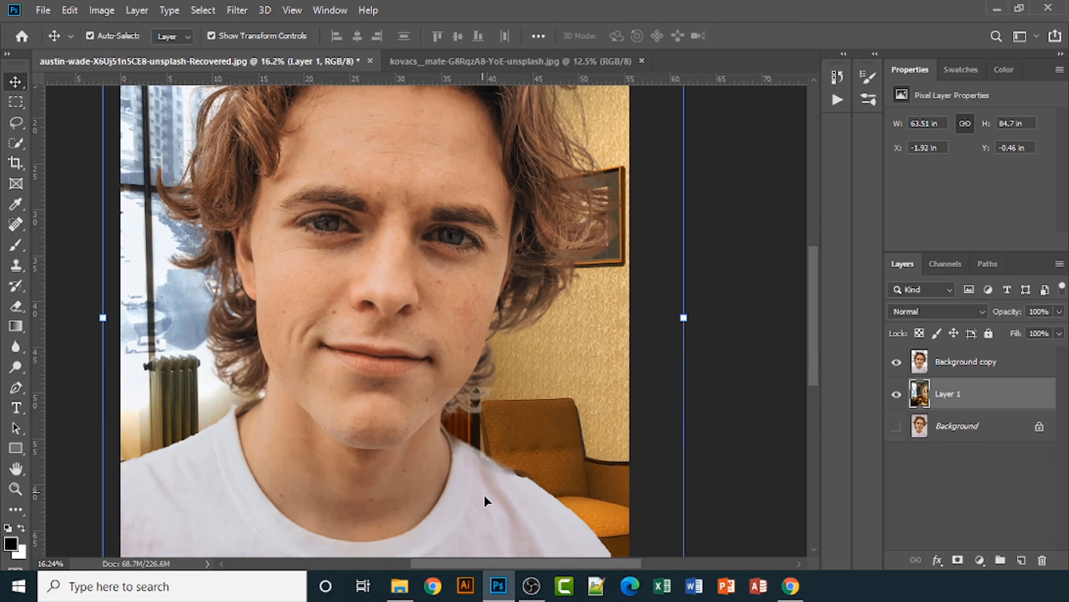
scroll(493, 479, "up", 2)
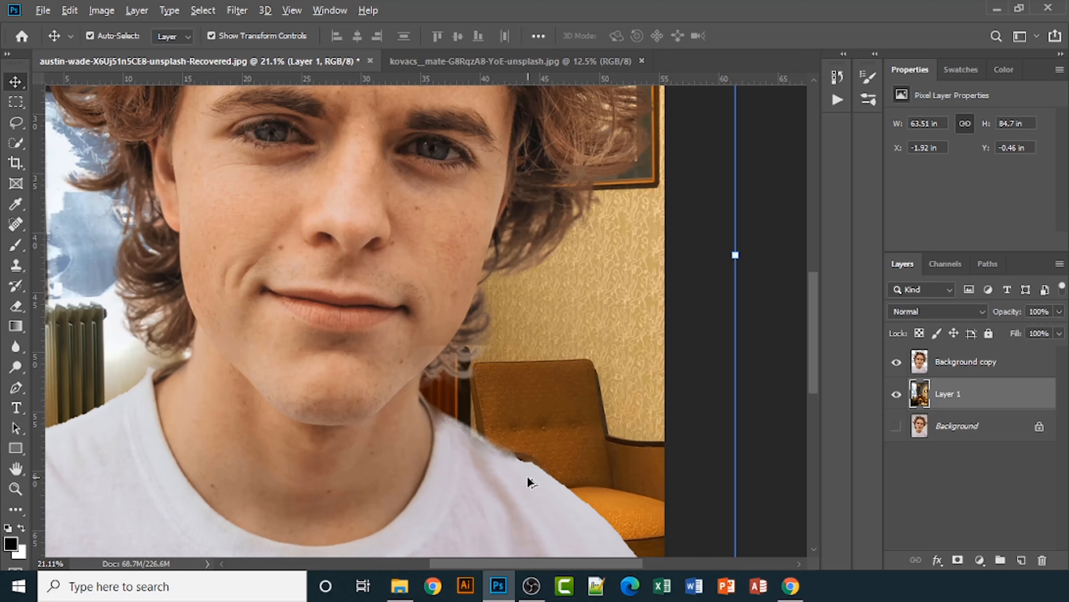
scroll(527, 475, "down", 1)
scroll(528, 476, "down", 1)
scroll(527, 478, "down", 2)
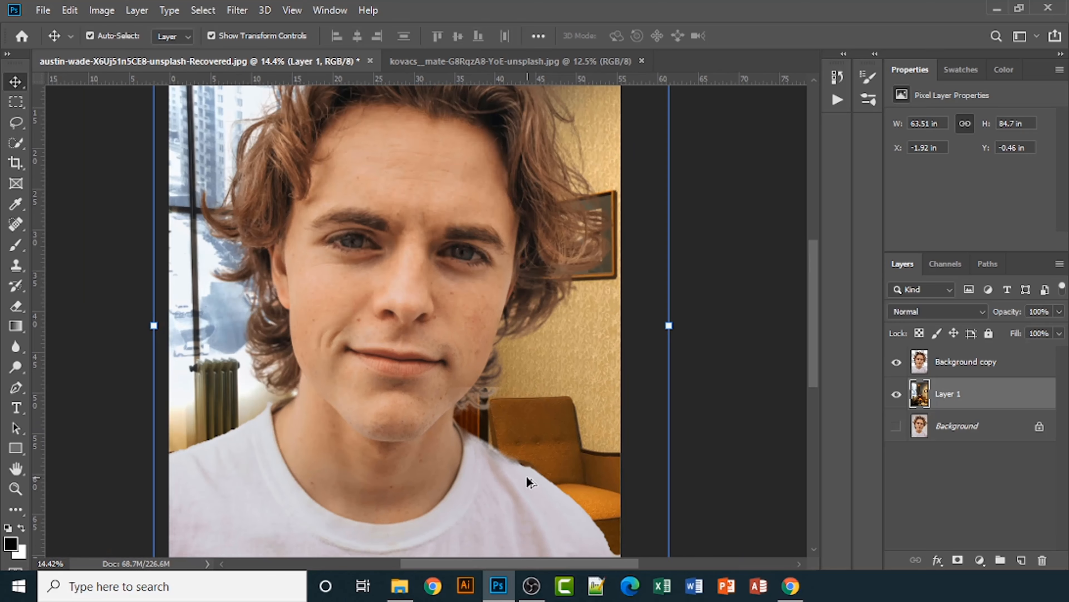